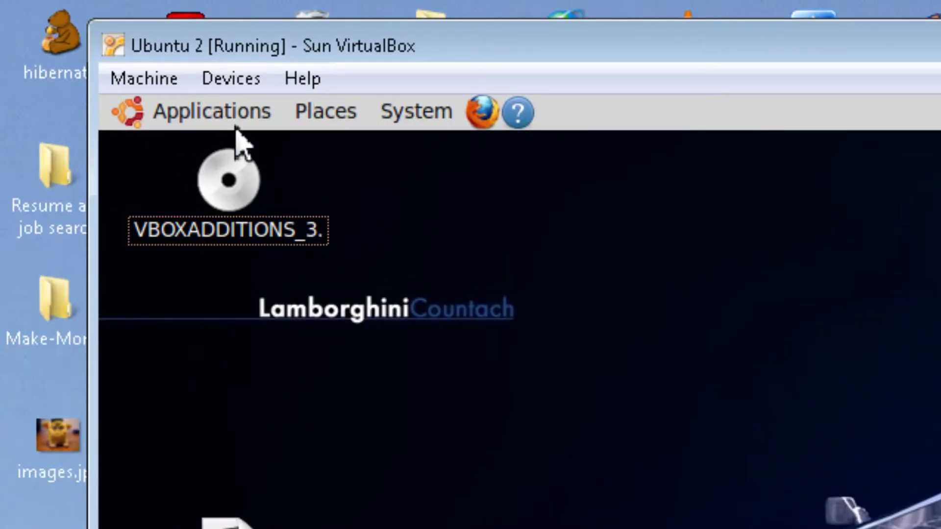
Find the installed CCleaner entry under Applications > Wine > Programs.
left_click(235, 125)
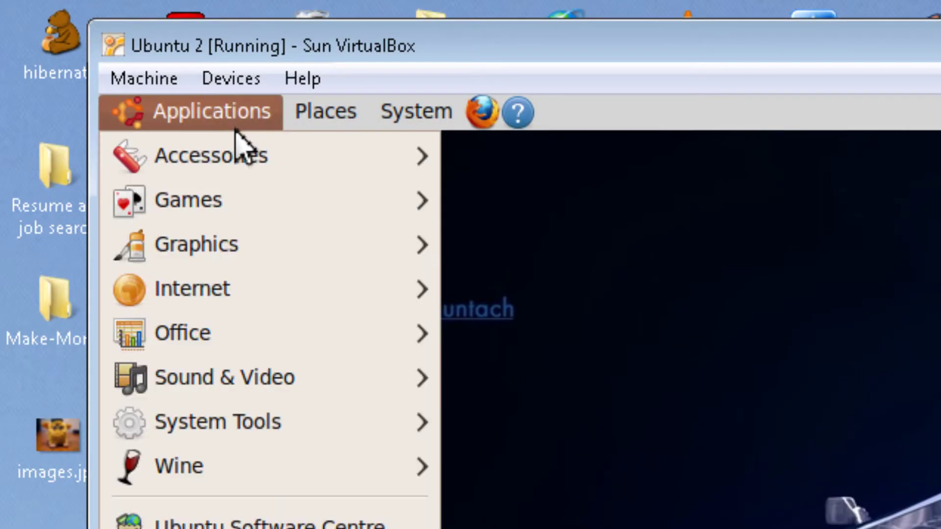
mouse_move(307, 476)
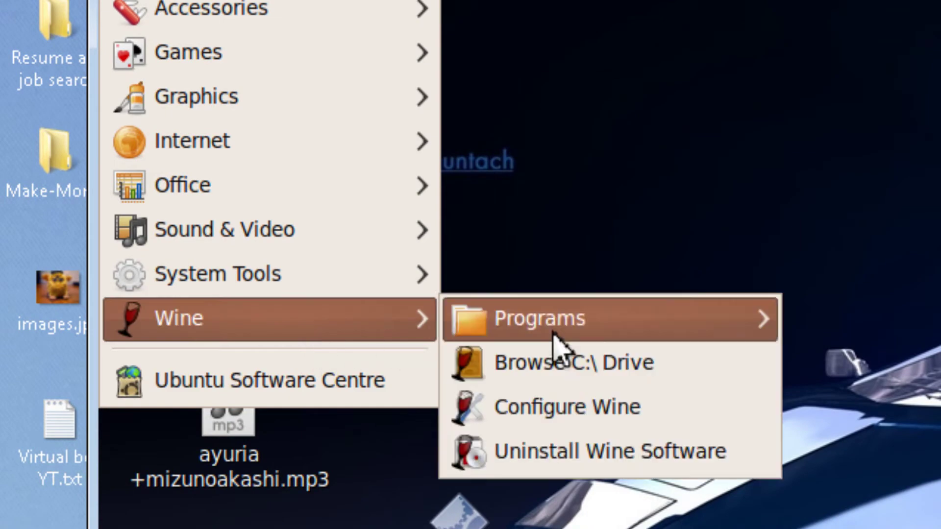
mouse_move(588, 337)
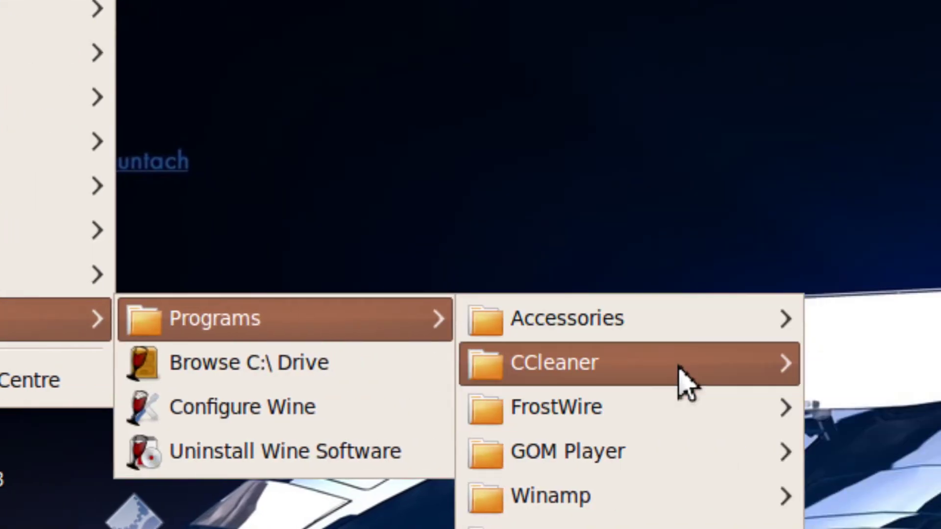
mouse_move(680, 375)
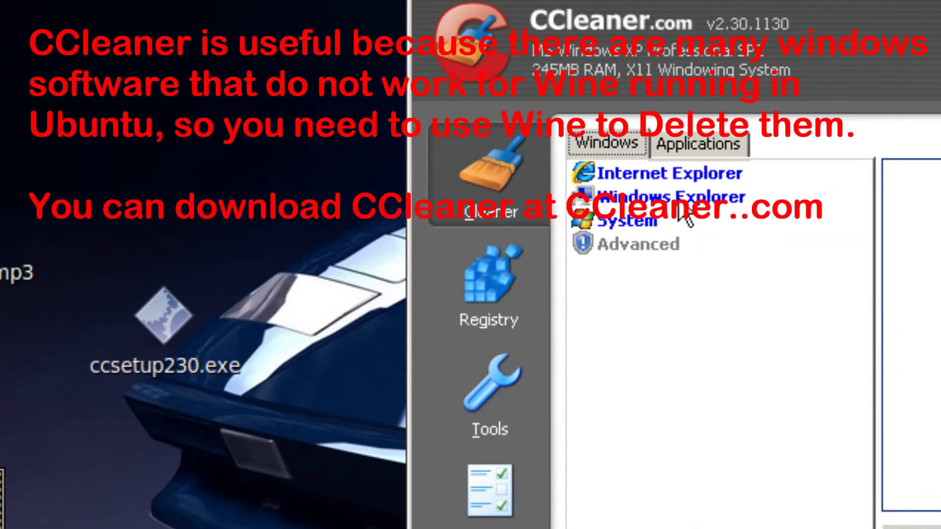
Switch through CCleaner's Registry and Tools sections, then restore the CCleaner home page Firefox window.
left_click(478, 295)
left_click(478, 427)
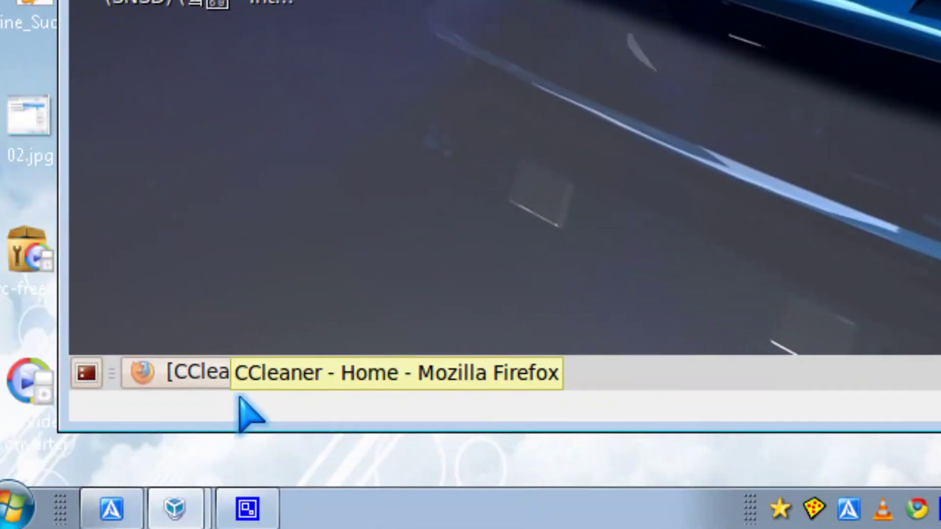
left_click(239, 384)
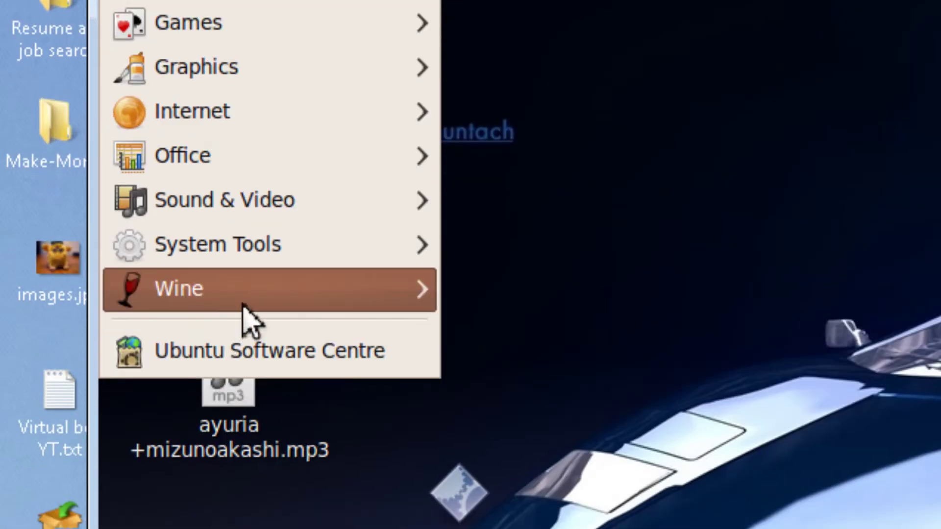
Search Ubuntu Software Centre for 'wineHQ' and open the Wine package's details.
mouse_move(254, 478)
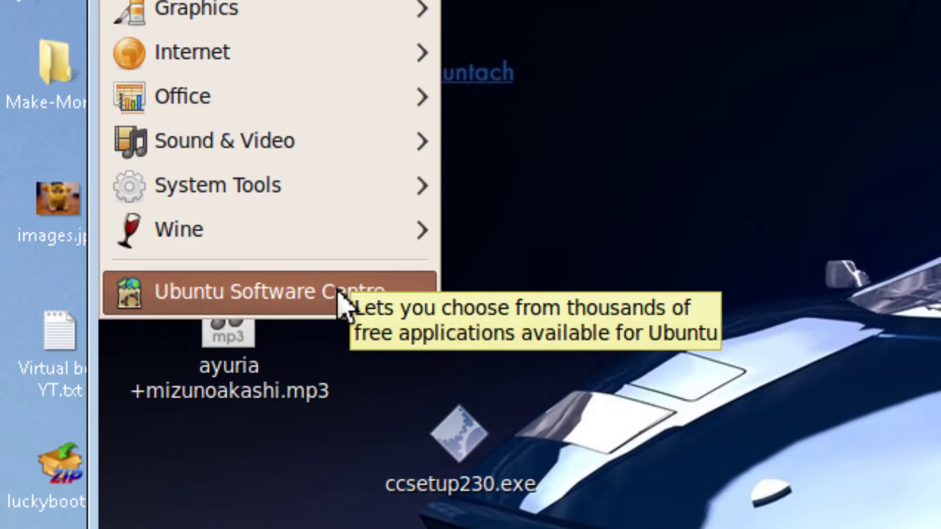
left_click(347, 300)
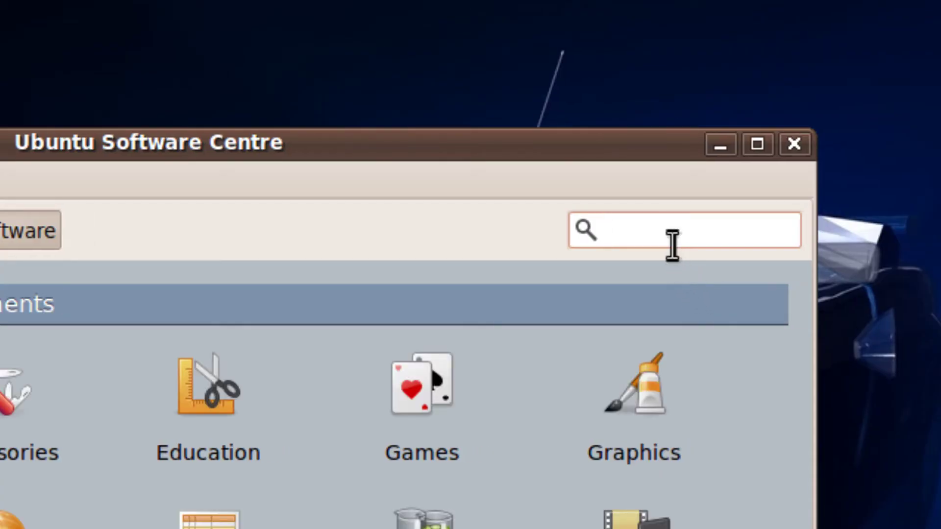
type("wineHQ")
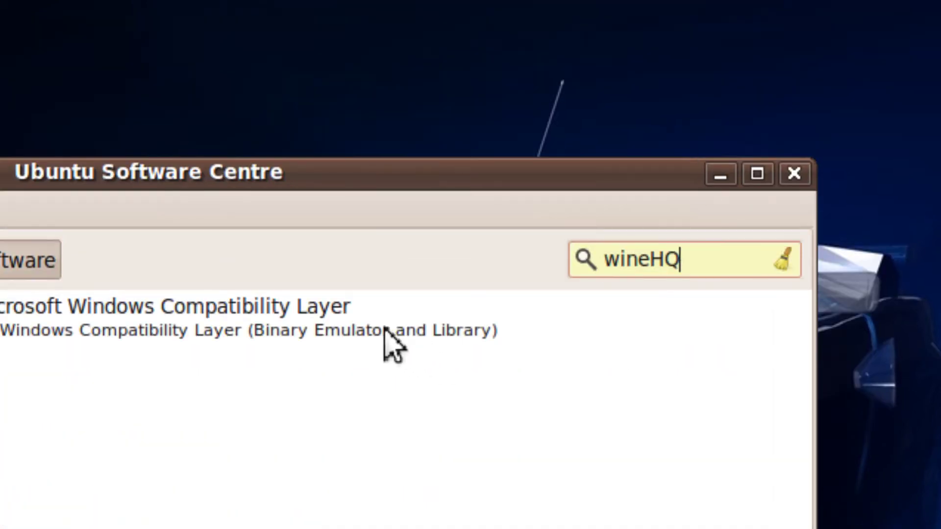
double_click(369, 302)
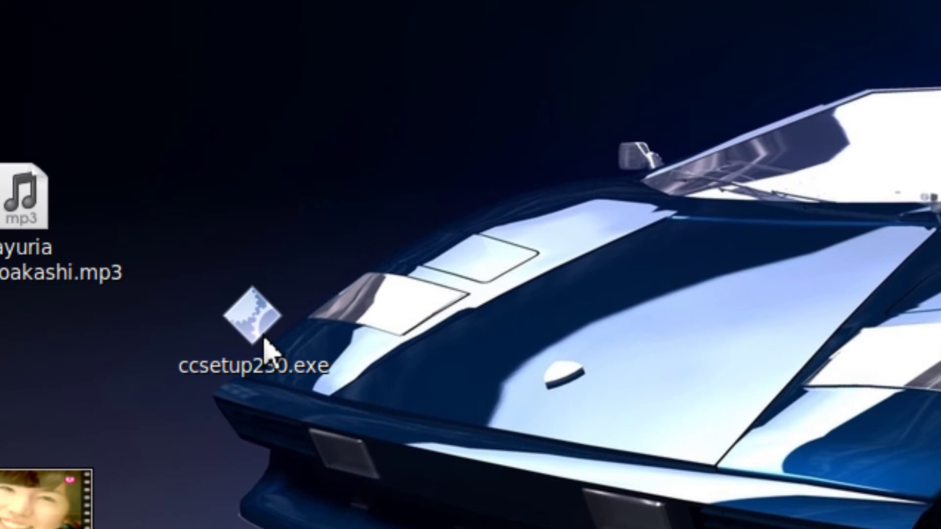
Install CCleaner v2.30 from ccsetup230.exe through Wine in English, with Run CCleaner unticked.
right_click(267, 347)
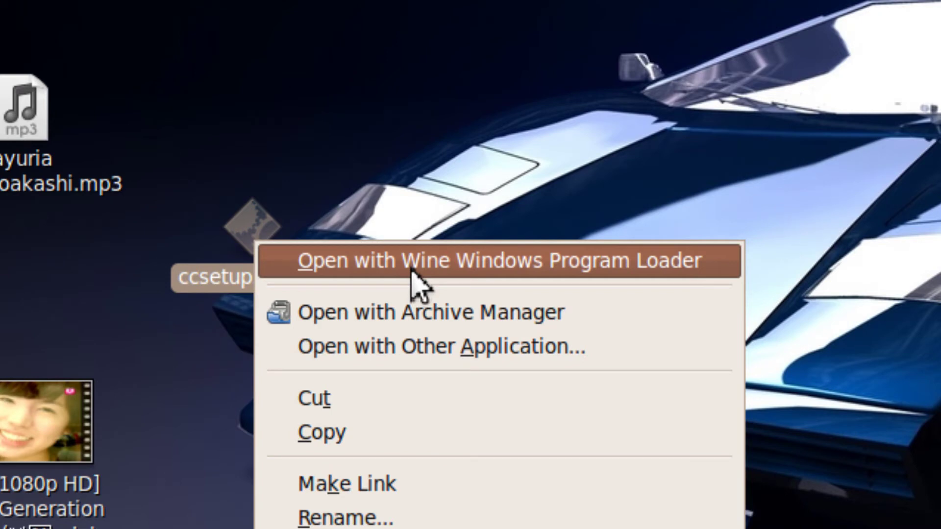
left_click(411, 271)
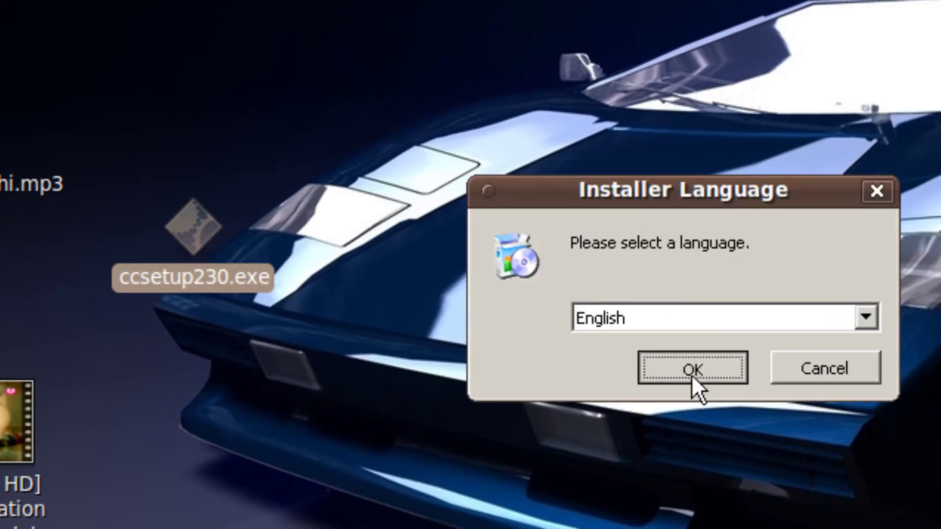
left_click(692, 370)
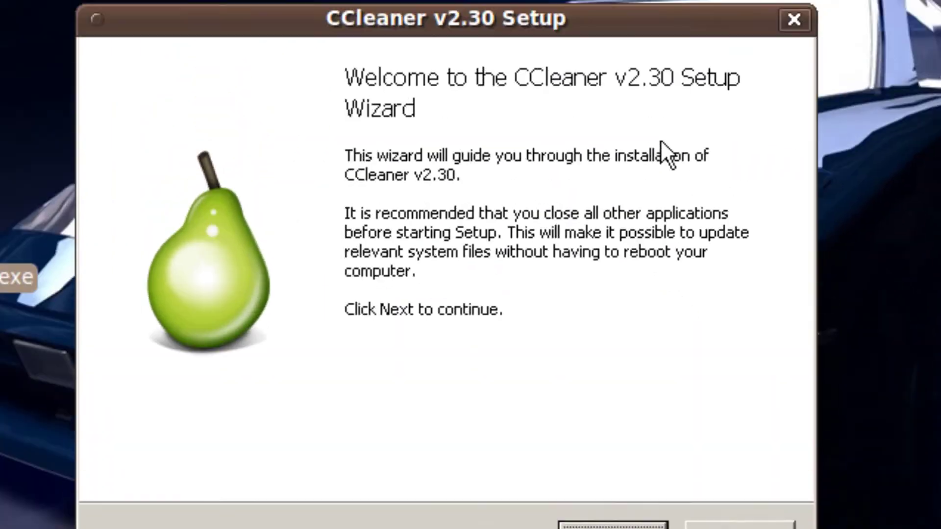
left_click(626, 527)
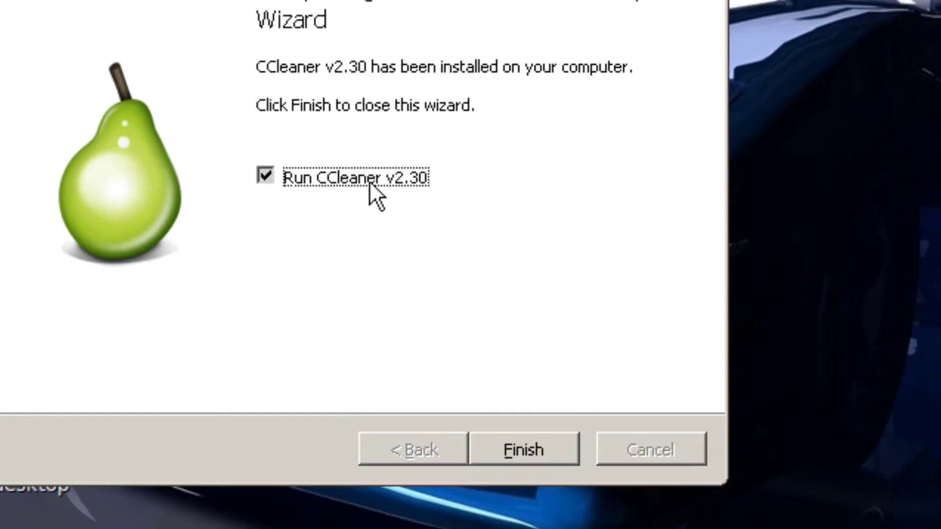
left_click(369, 181)
left_click(537, 458)
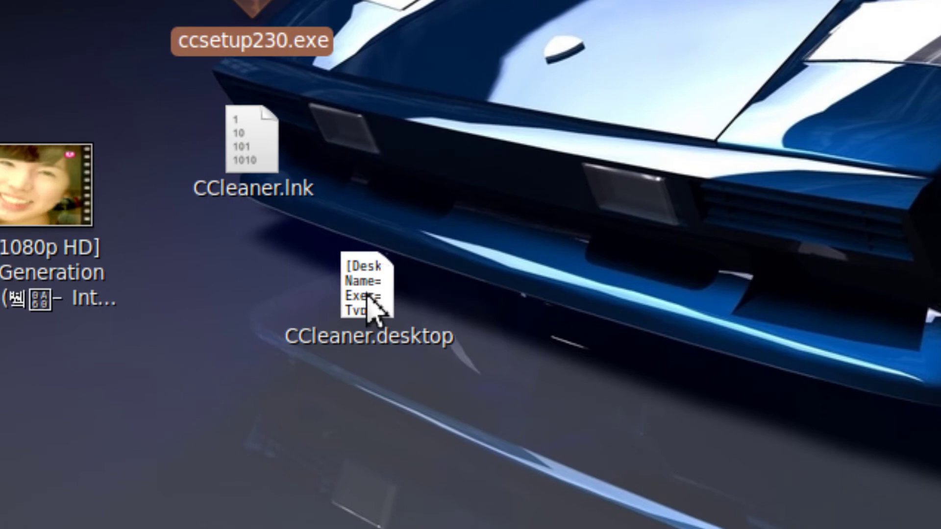
Launch CCleaner from CCleaner.desktop and mark the launcher as trusted.
left_click(378, 299)
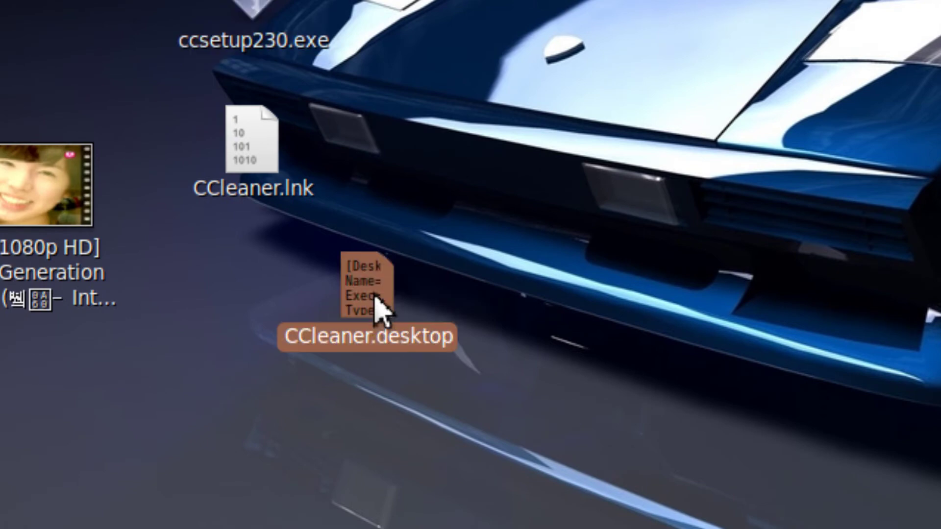
double_click(375, 295)
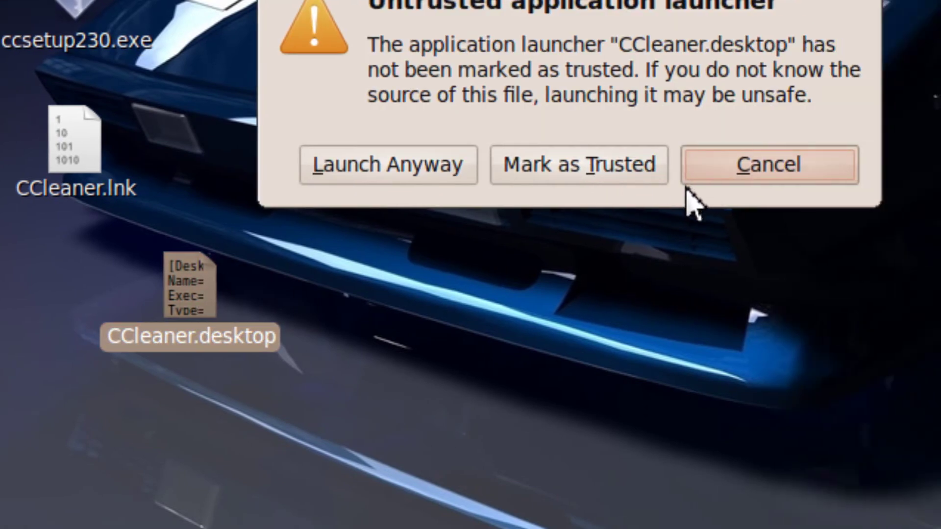
left_click(604, 175)
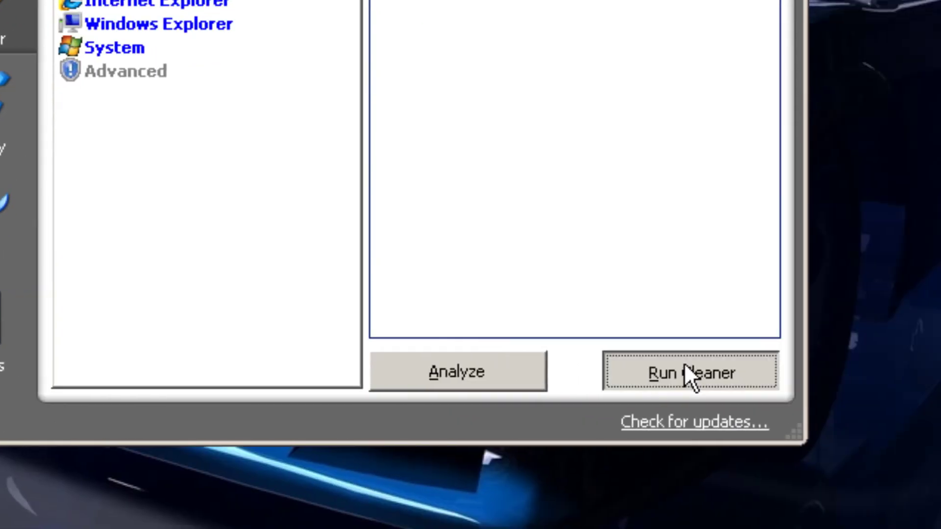
Run the cleaner to delete 15.31 KB, then review the Internet, Windows and Firefox/Mozilla entries.
left_click(806, 490)
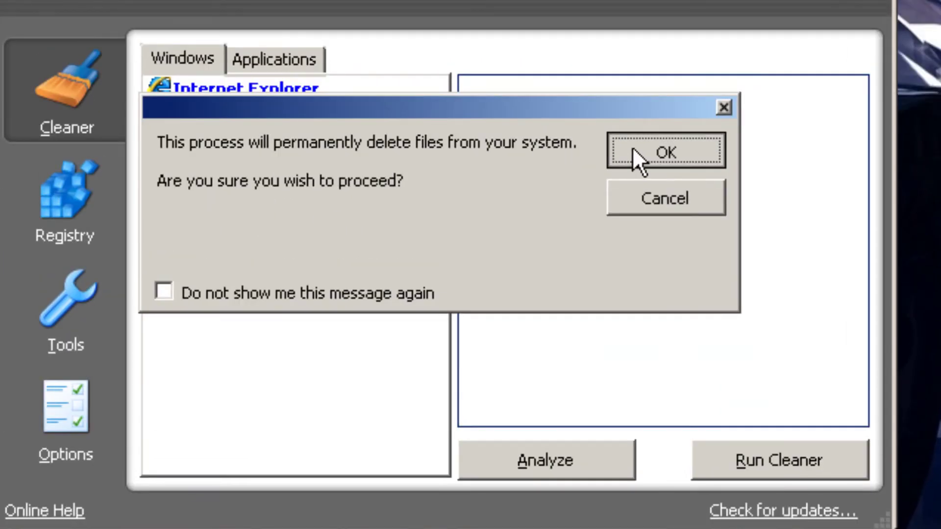
left_click(633, 149)
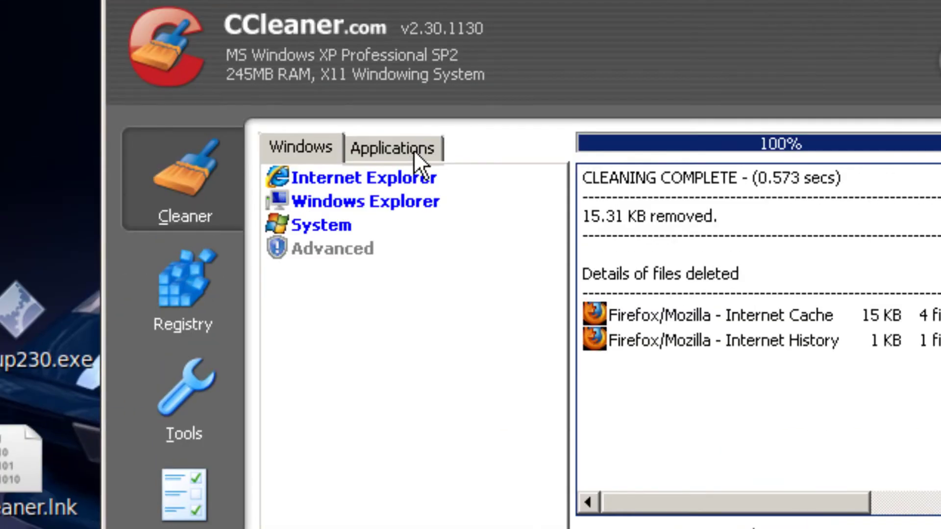
left_click(392, 119)
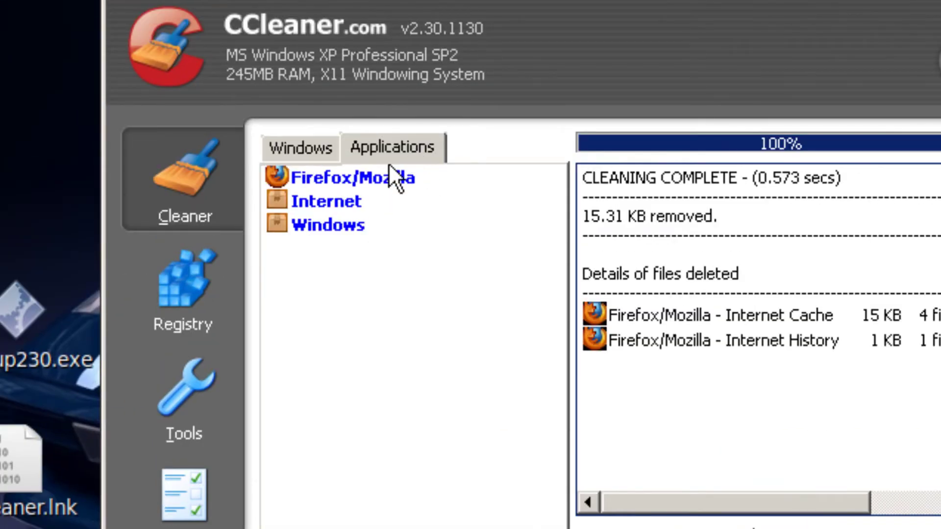
left_click(320, 199)
left_click(321, 227)
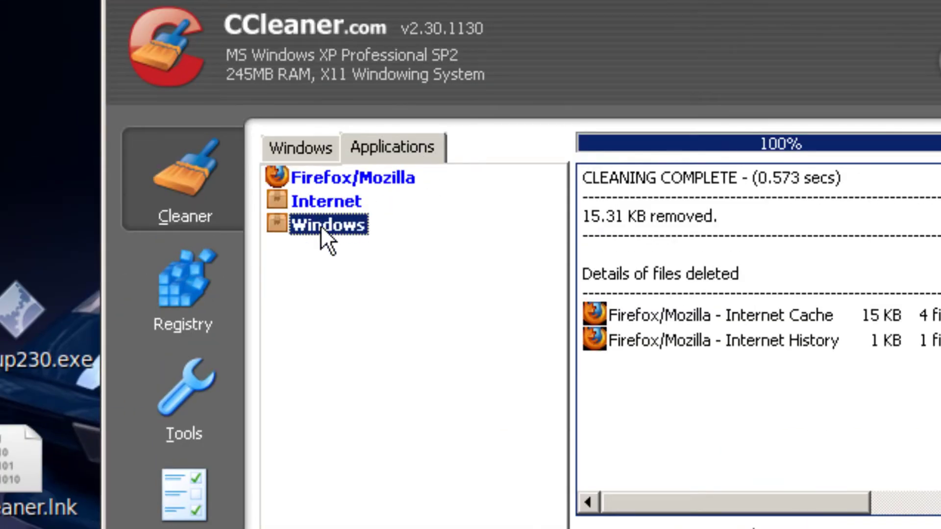
left_click(336, 184)
Scan the registry for issues in CCleaner's Registry section.
left_click(210, 290)
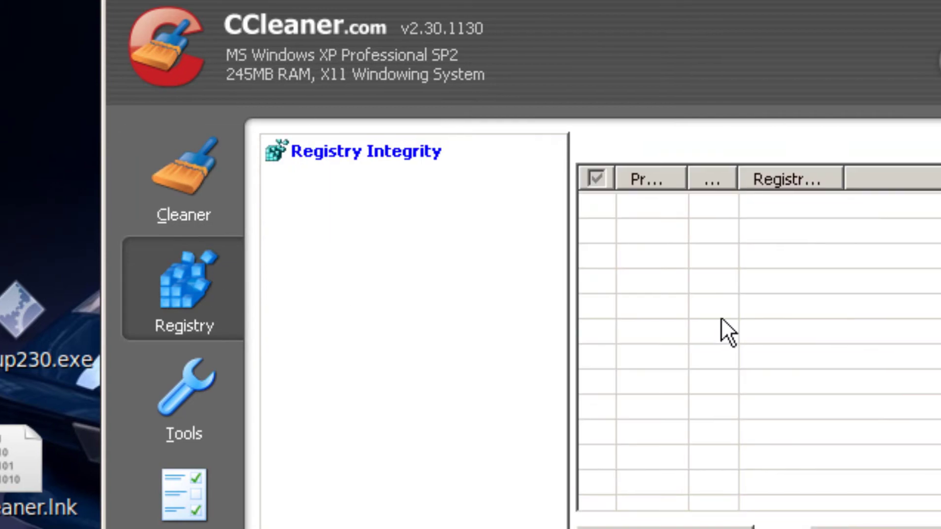
left_click(592, 373)
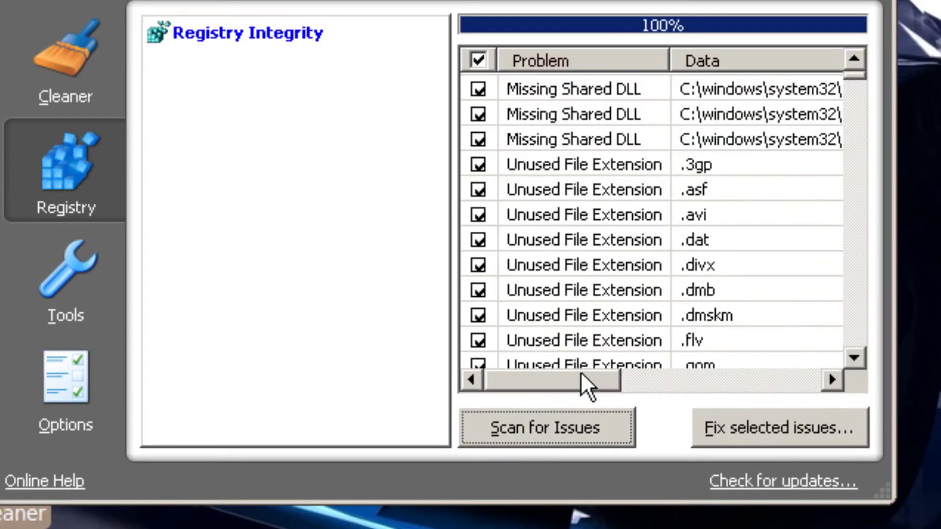
left_click_drag(581, 316, 833, 313)
left_click_drag(684, 371, 421, 394)
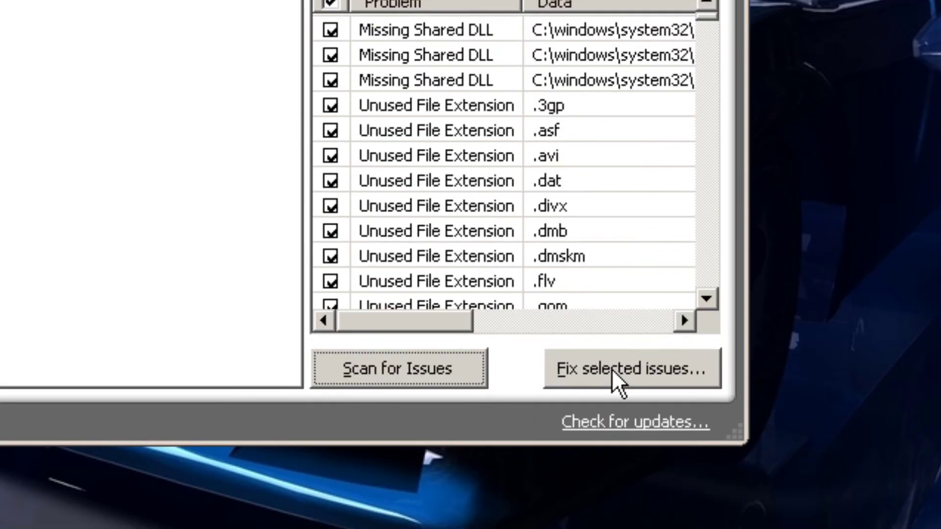
Fix the selected issues, first saving a registry backup to the Desktop.
left_click(606, 428)
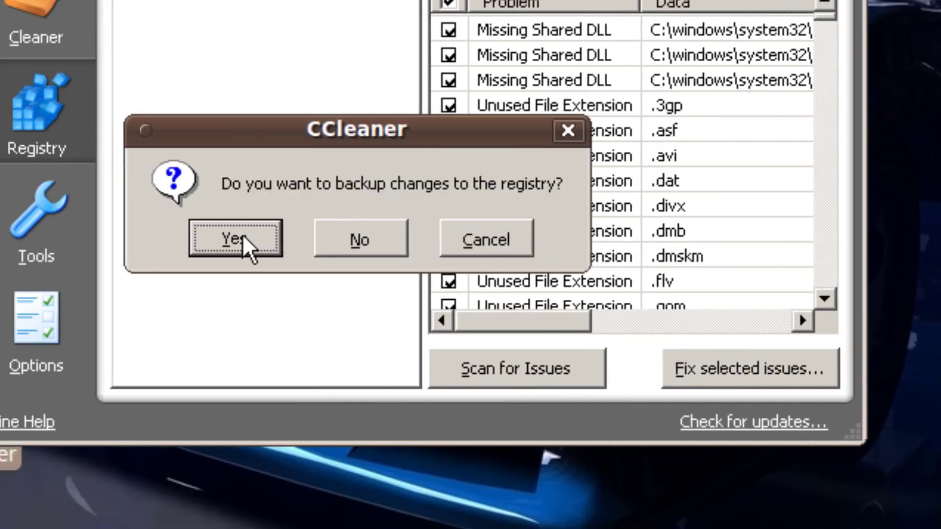
left_click(126, 240)
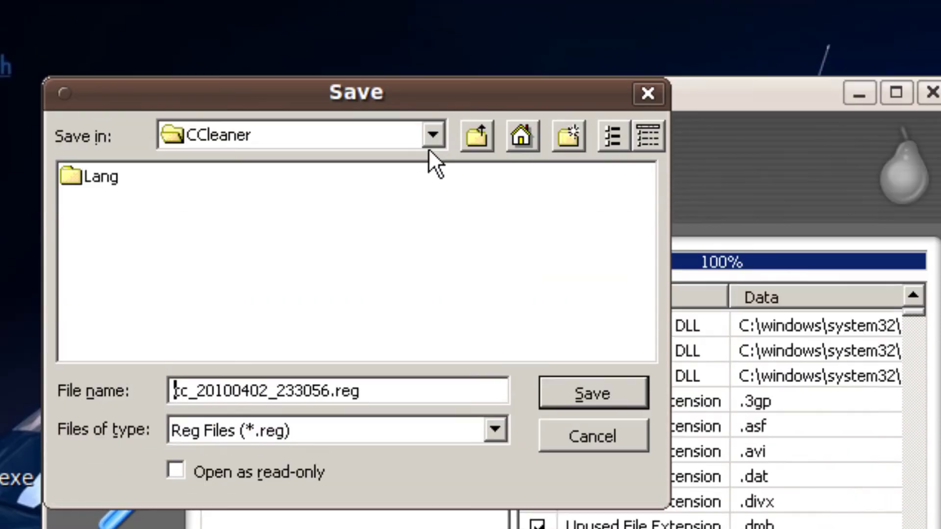
left_click(403, 16)
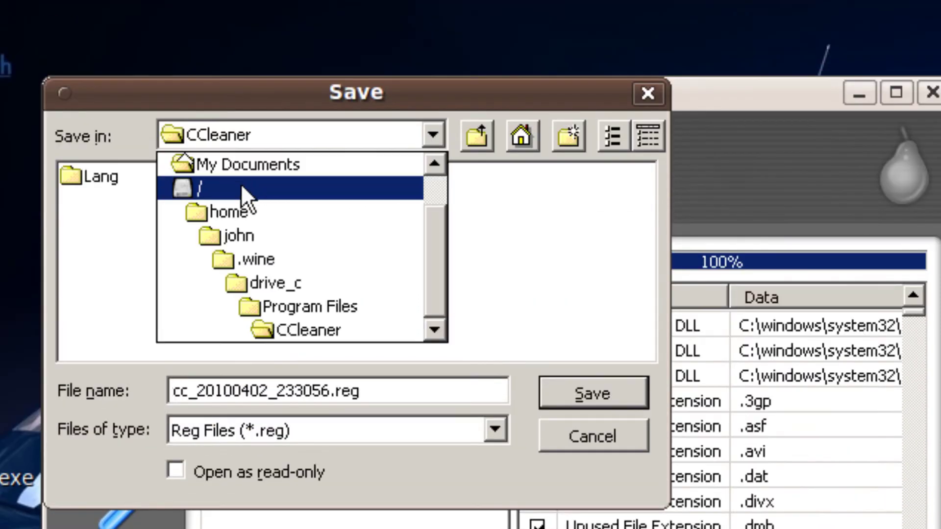
left_click(231, 237)
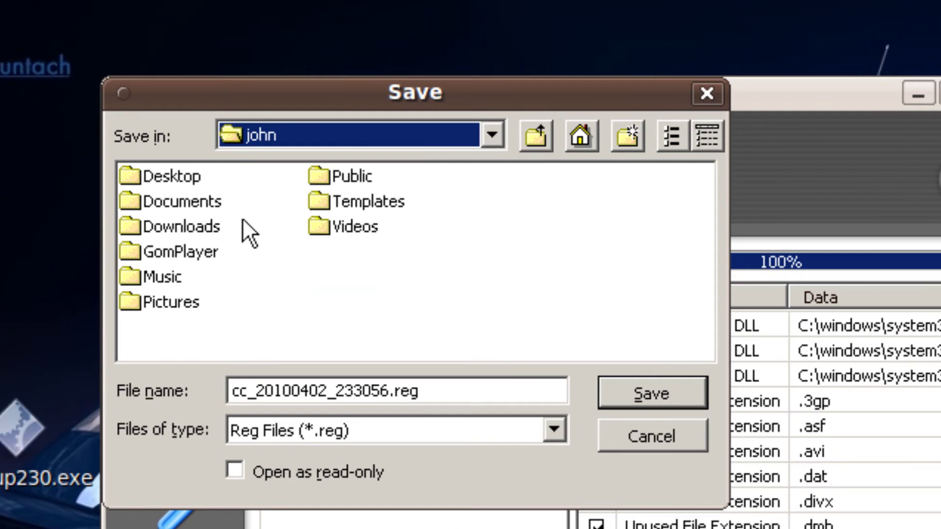
double_click(162, 176)
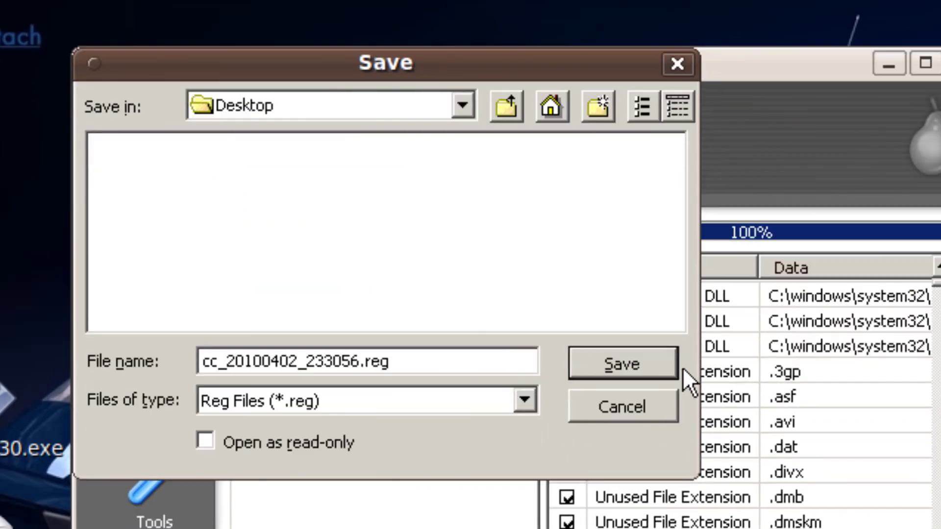
left_click(613, 371)
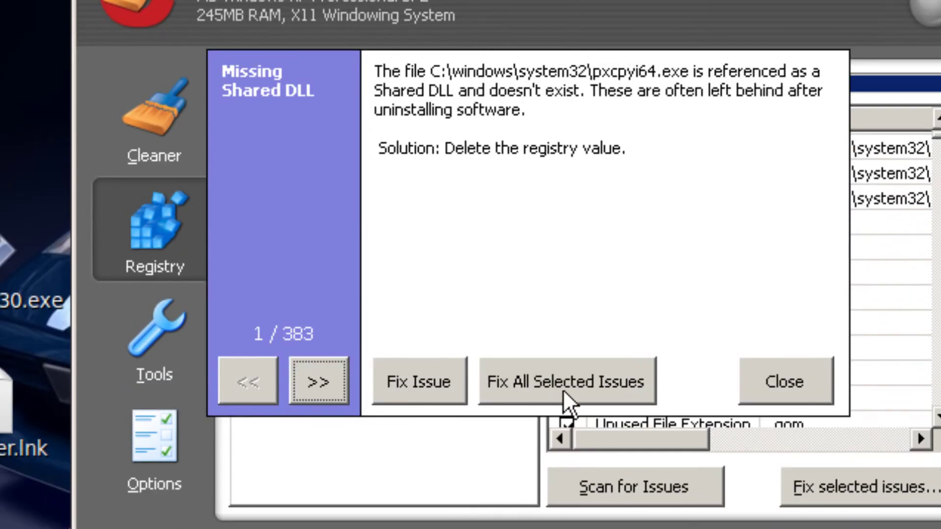
Fix all 383 selected issues, close the dialog, and go to the Uninstall tools.
left_click(563, 390)
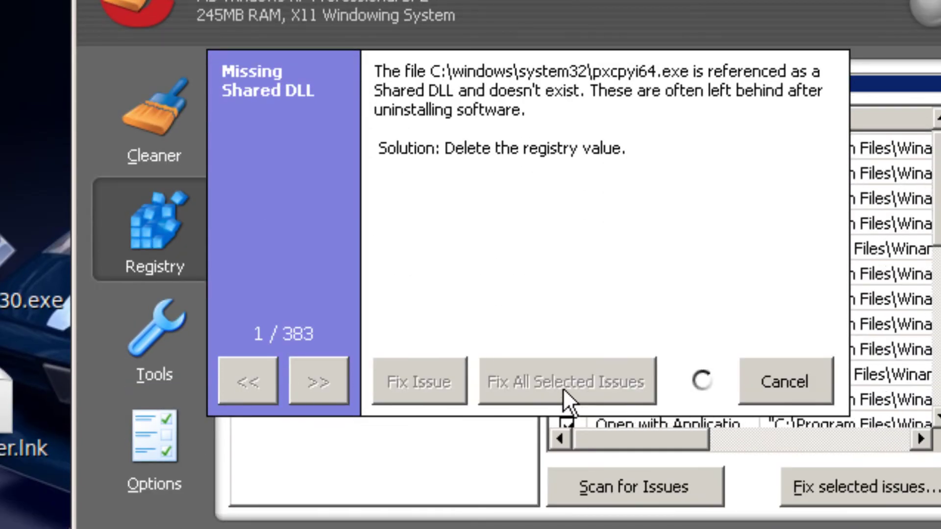
left_click(757, 381)
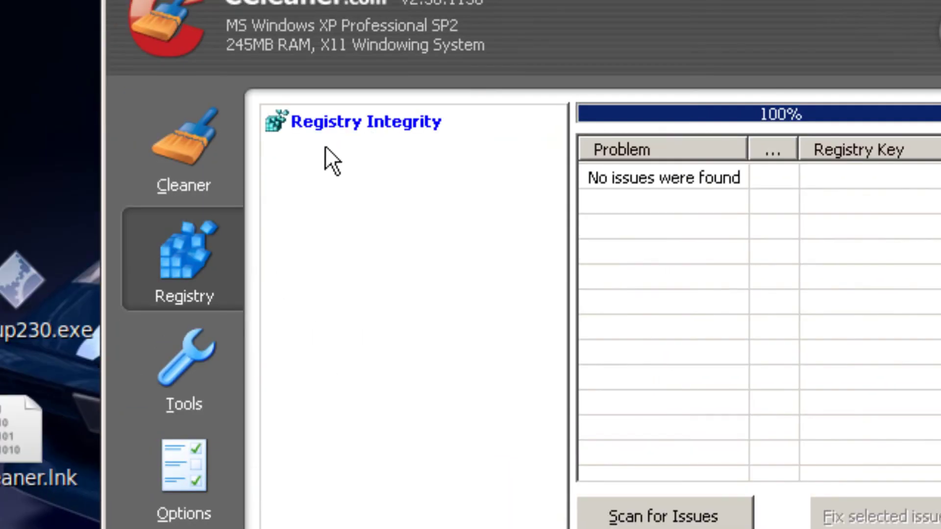
left_click(197, 385)
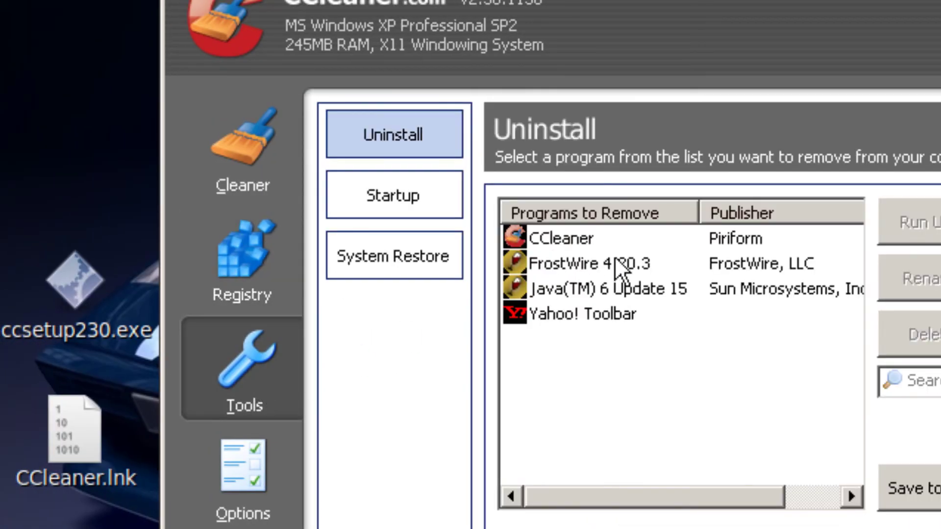
Select FrostWire 4.20.3 and run its uninstaller through Next, Uninstall and Close.
left_click(591, 239)
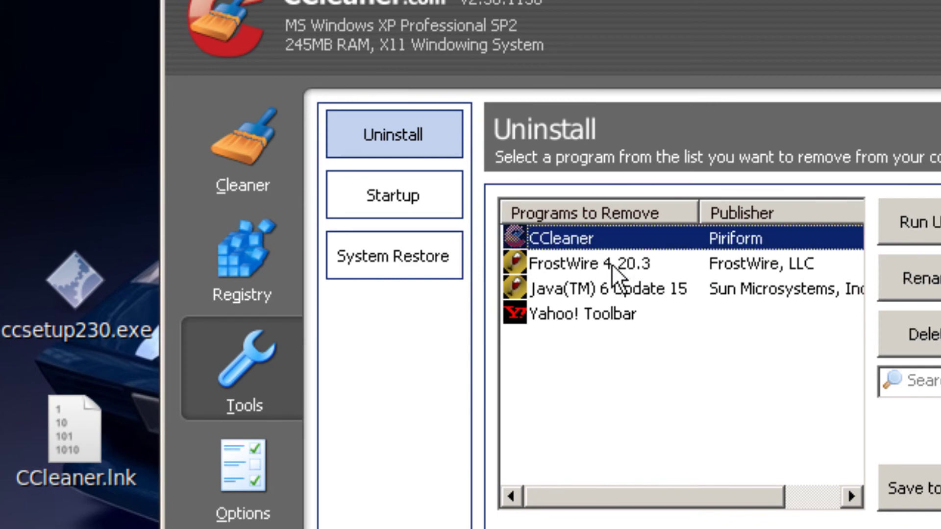
left_click(611, 263)
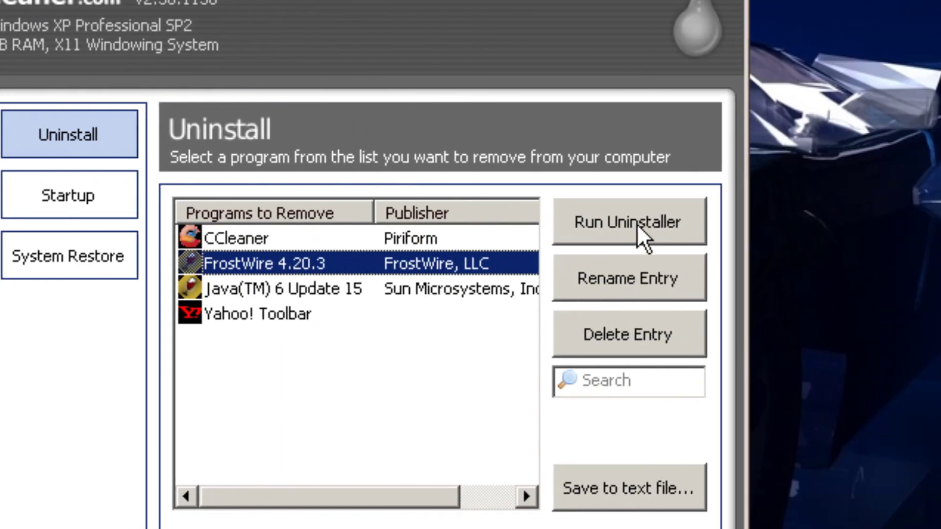
left_click(637, 224)
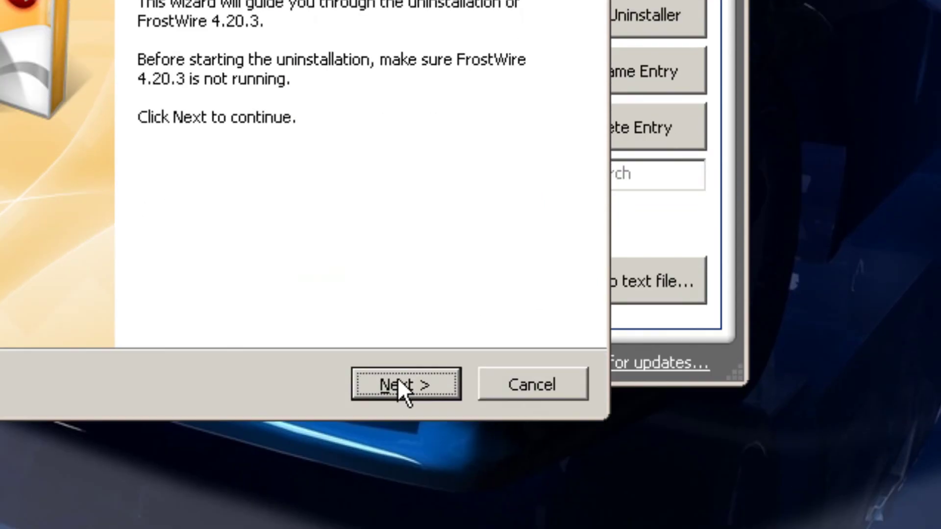
left_click(400, 384)
left_click(400, 381)
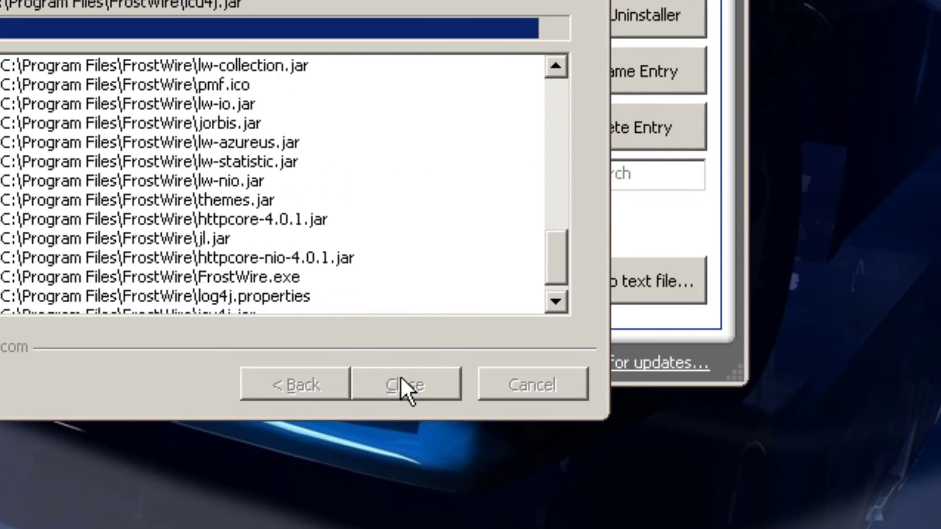
left_click(401, 380)
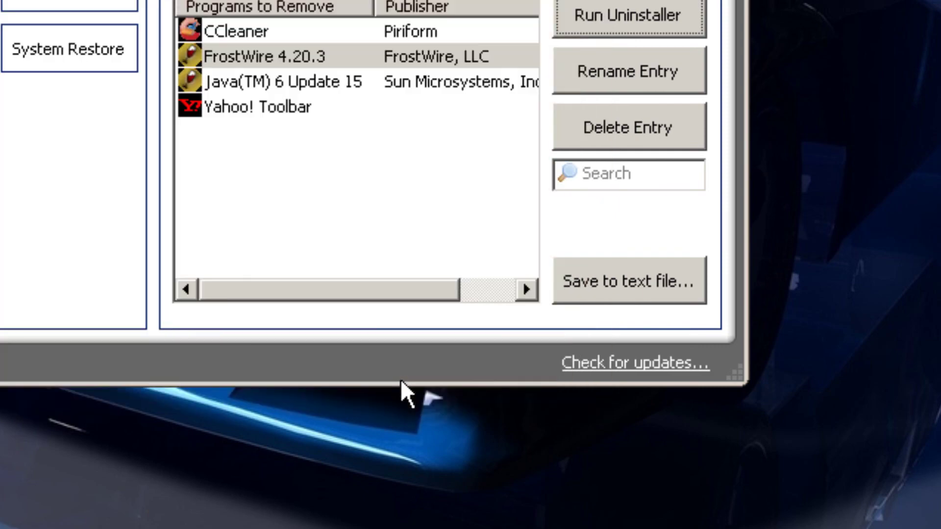